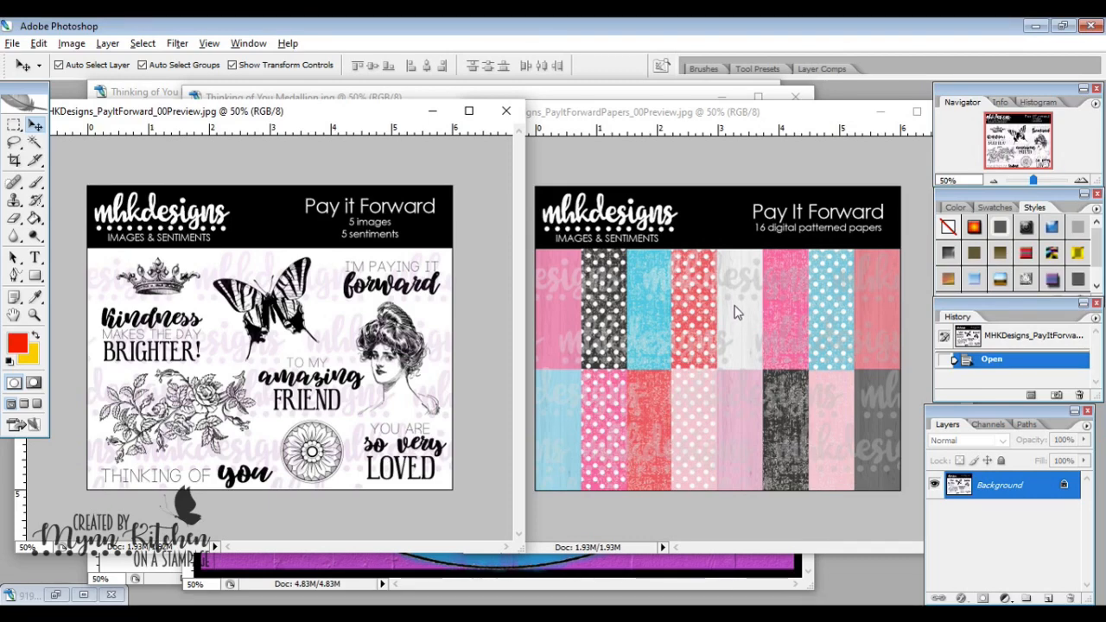
Step: Minimize the two Pay It Forward preview images, the stamp set and the patterned papers
{"action": "left_click", "coordinate": [432, 111]}
{"action": "left_click", "coordinate": [879, 112]}
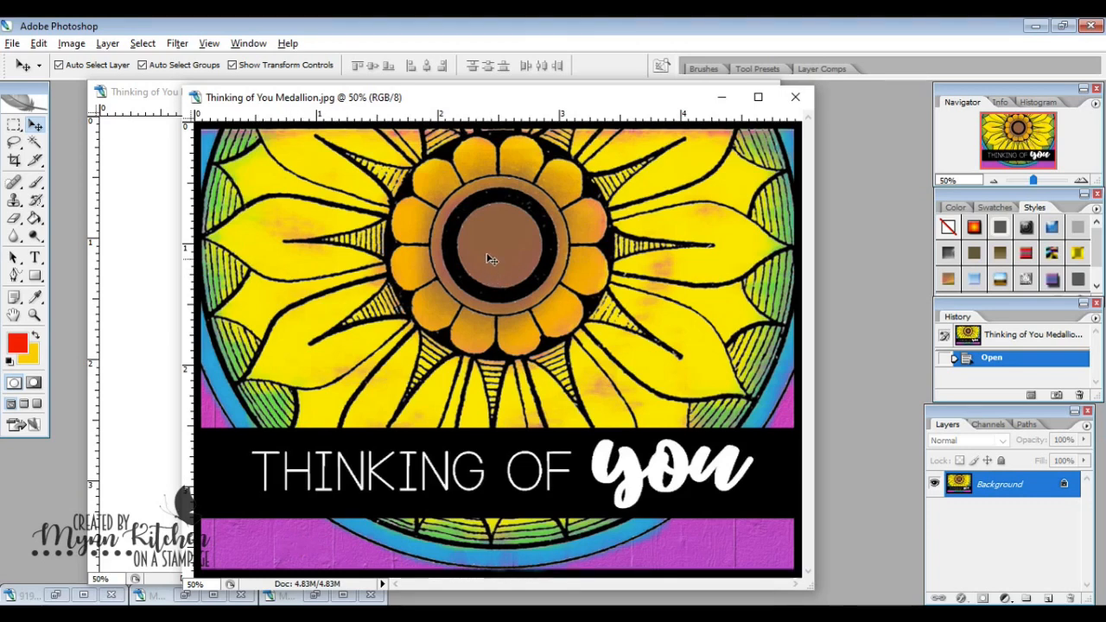
Step: Look over the brush sets available for the Brush tool, leaving the current brush selected
{"action": "left_click", "coordinate": [37, 185]}
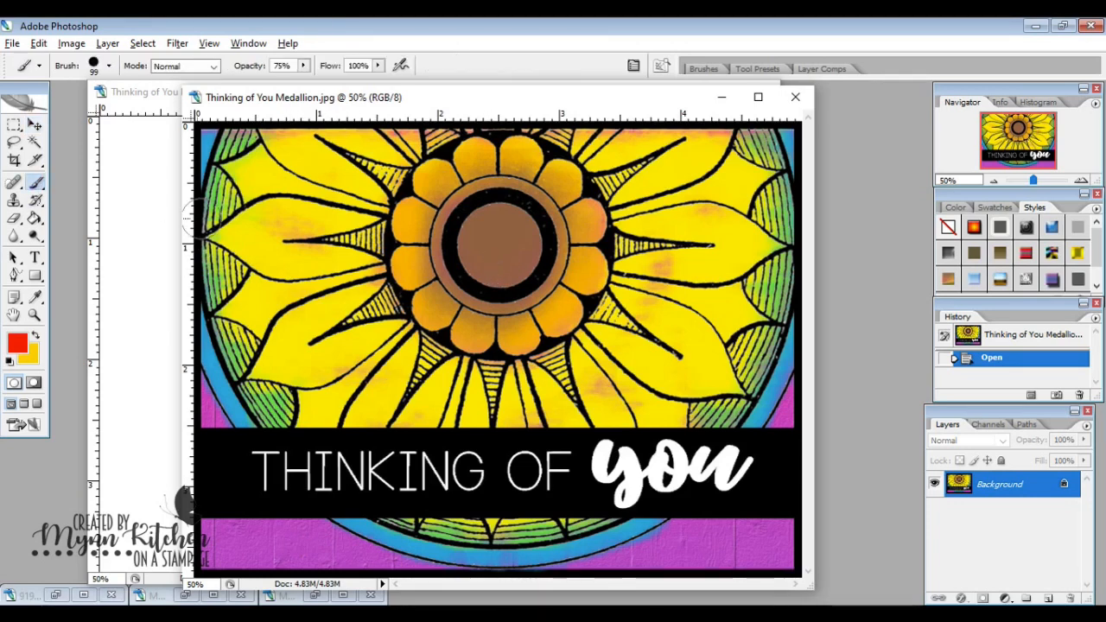
{"action": "left_click", "coordinate": [110, 69]}
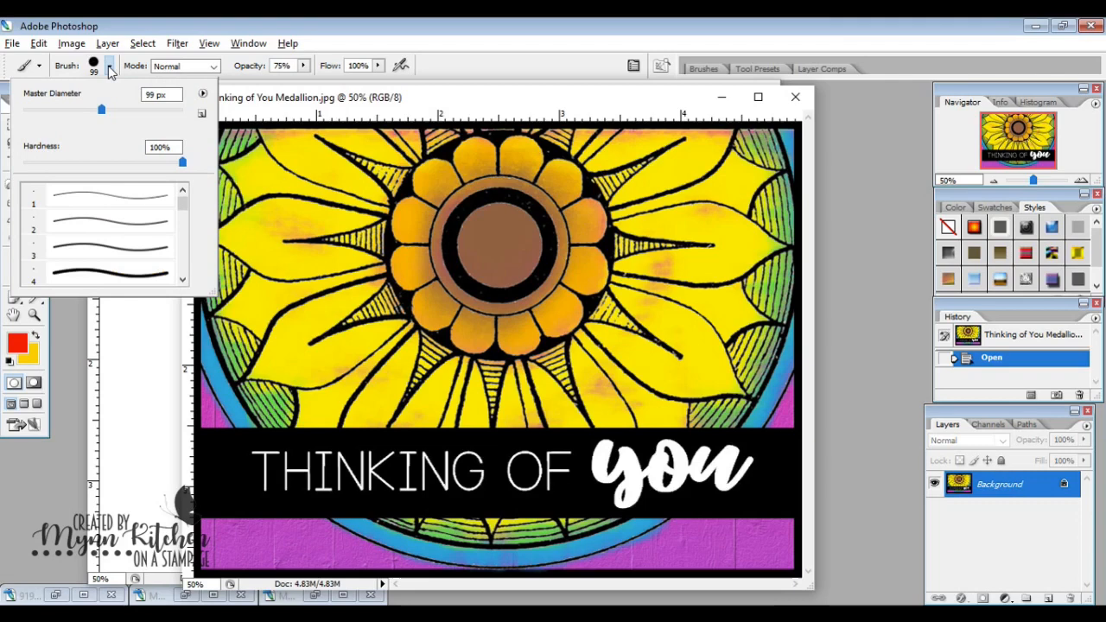
{"action": "left_click", "coordinate": [203, 92]}
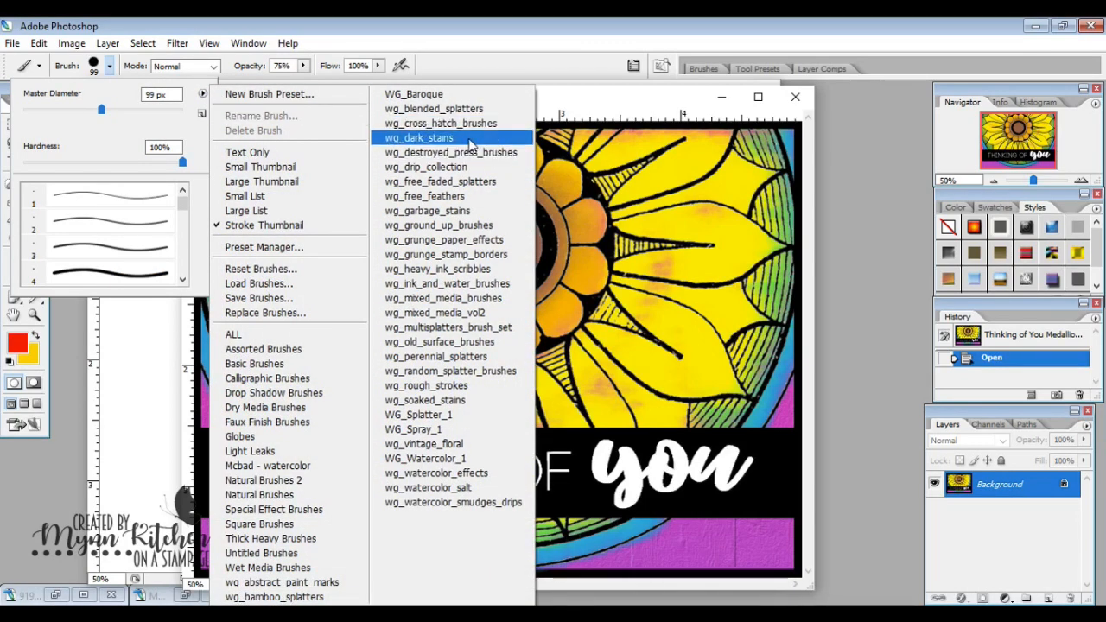
{"action": "left_click", "coordinate": [464, 24]}
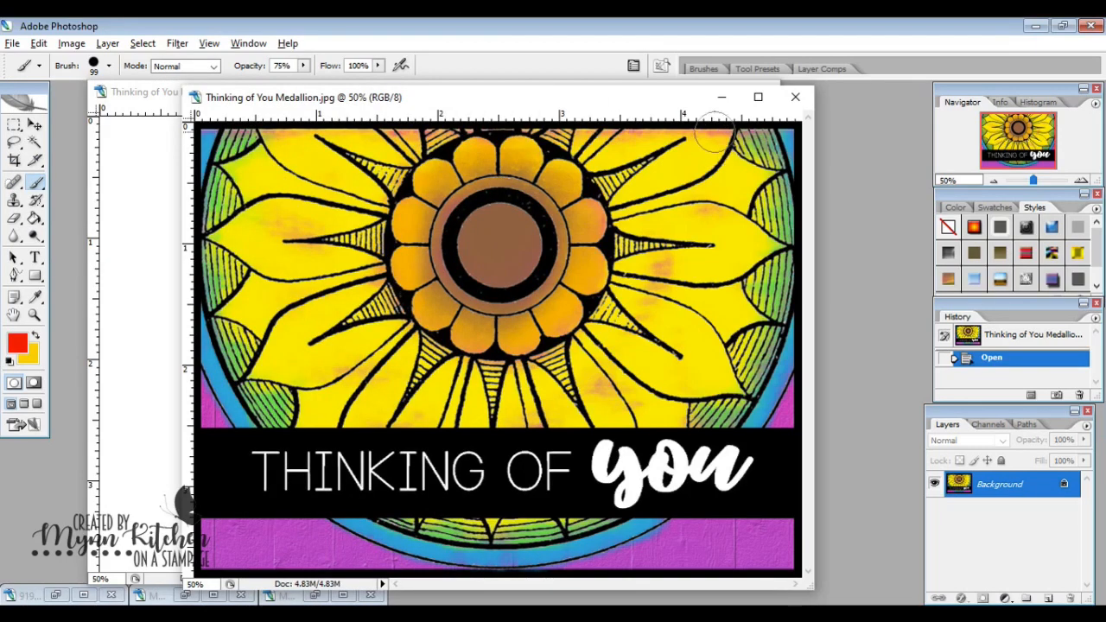
Step: Minimize Thinking of You Medallion.jpg, and show and select the black Layer 1 in Thinking of You Medallion.psd
{"action": "left_click", "coordinate": [723, 99]}
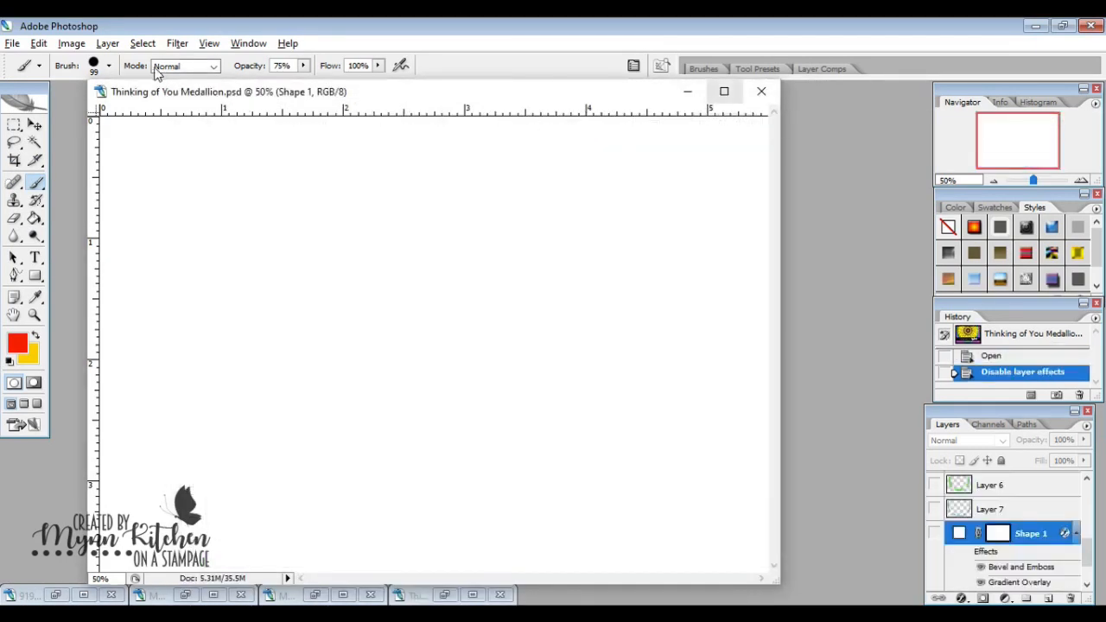
{"action": "left_click", "coordinate": [35, 125]}
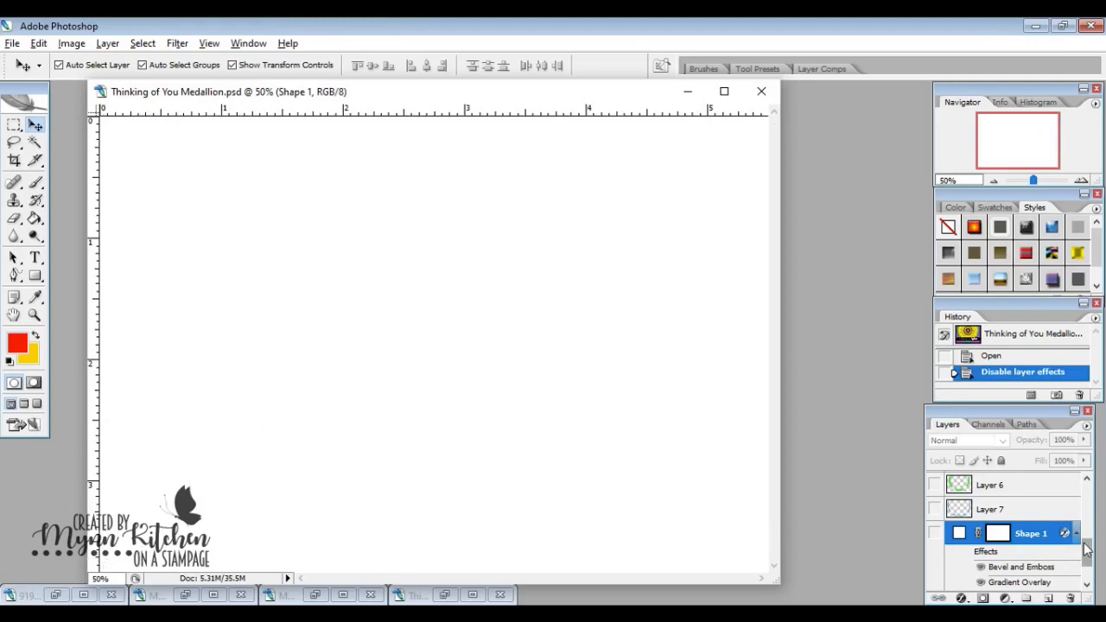
{"action": "left_click_drag", "start_coordinate": [1091, 555], "coordinate": [1091, 567]}
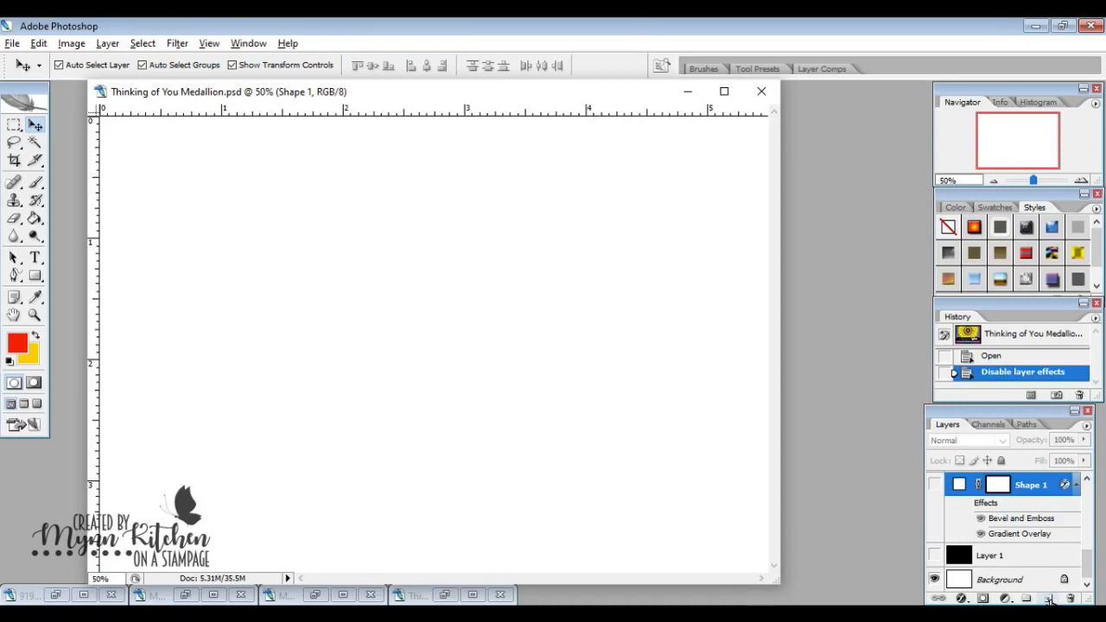
{"action": "left_click", "coordinate": [934, 556]}
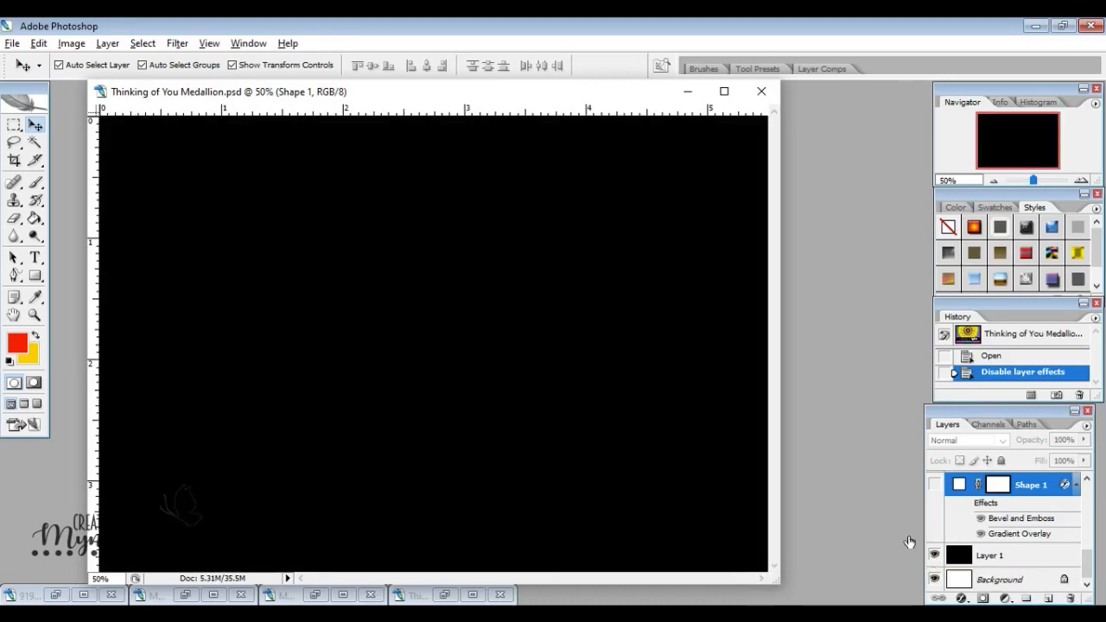
{"action": "left_click", "coordinate": [34, 218]}
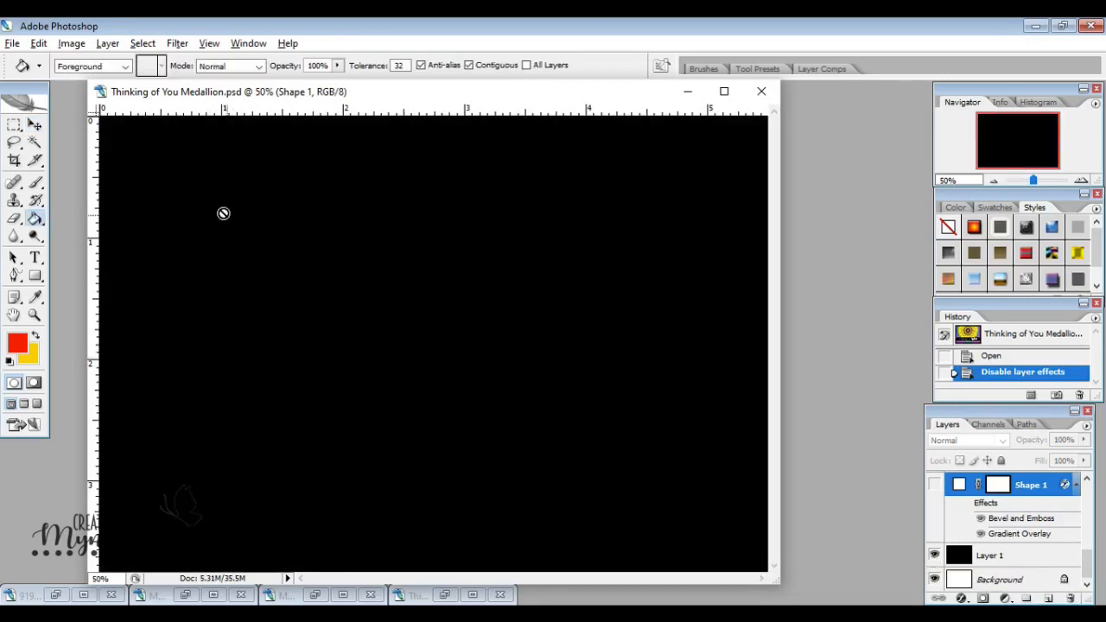
{"action": "left_click", "coordinate": [1011, 555]}
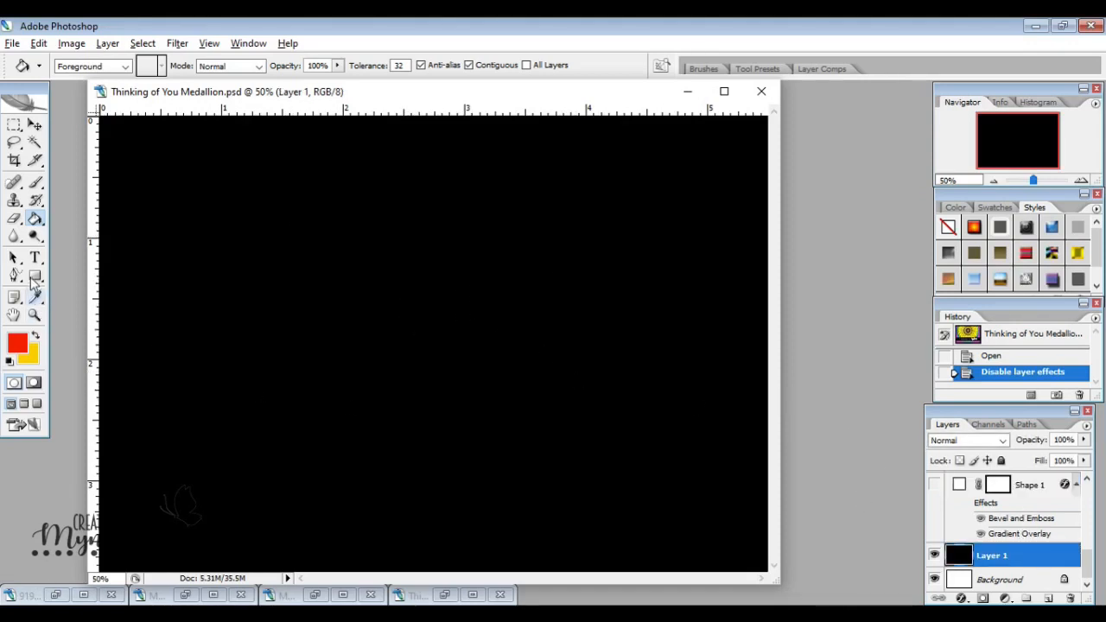
Step: Show the Shape 1 background rectangle and turn its Bevel and Emboss and Gradient Overlay effects back on
{"action": "left_click", "coordinate": [35, 278]}
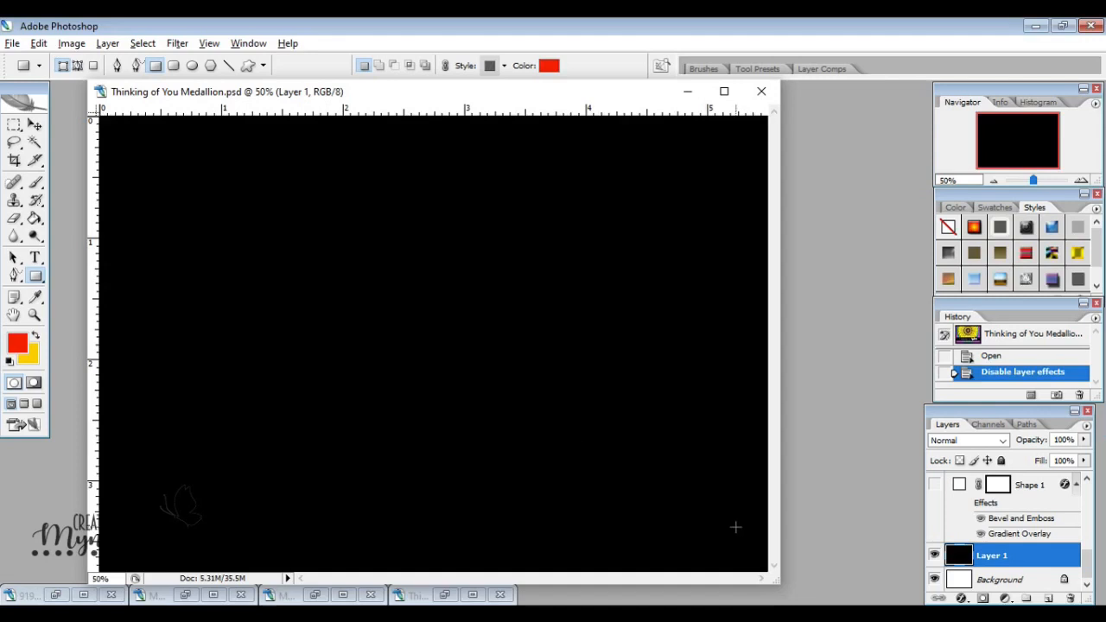
{"action": "left_click", "coordinate": [933, 485]}
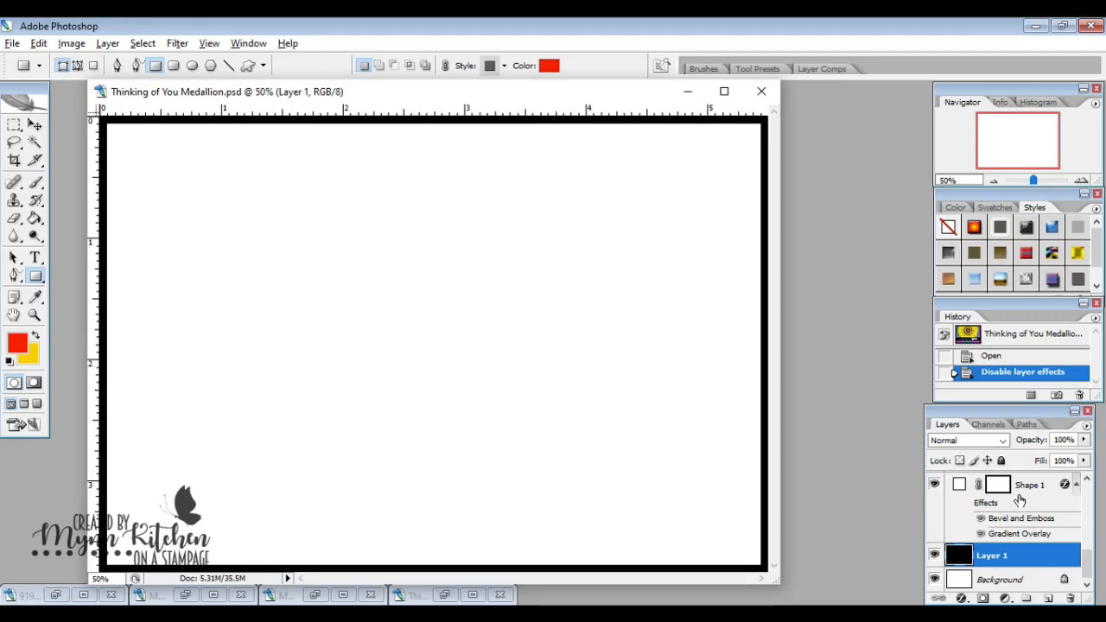
{"action": "left_click", "coordinate": [980, 520]}
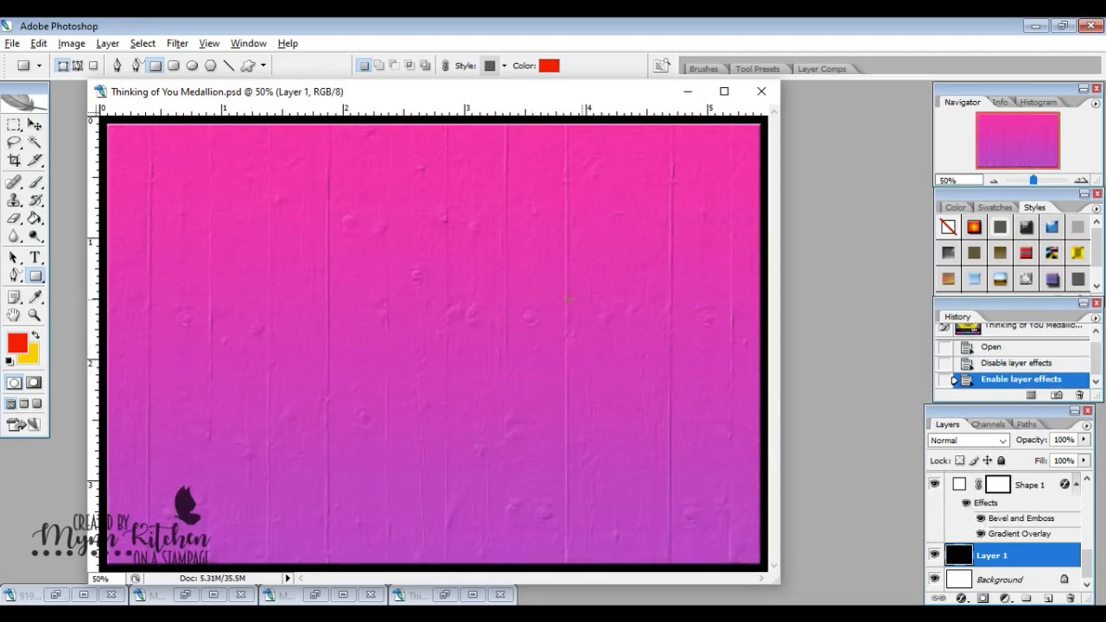
Step: Examine the bevel Texture and Gradient Overlay settings in Shape 1's layer style
{"action": "key", "text": "v"}
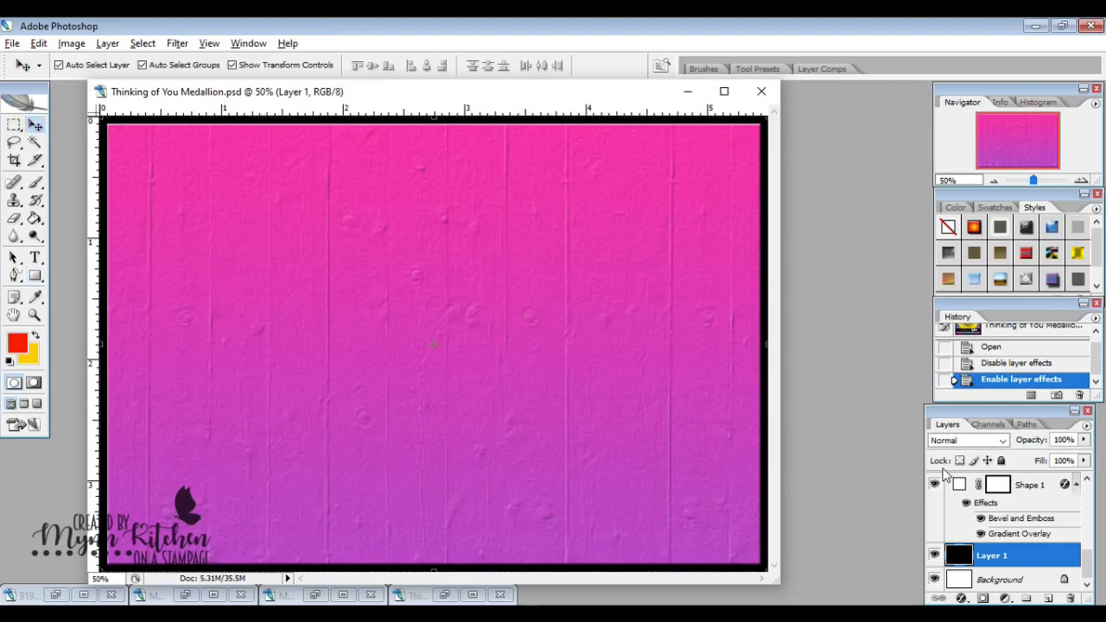
{"action": "double_click", "coordinate": [1056, 493]}
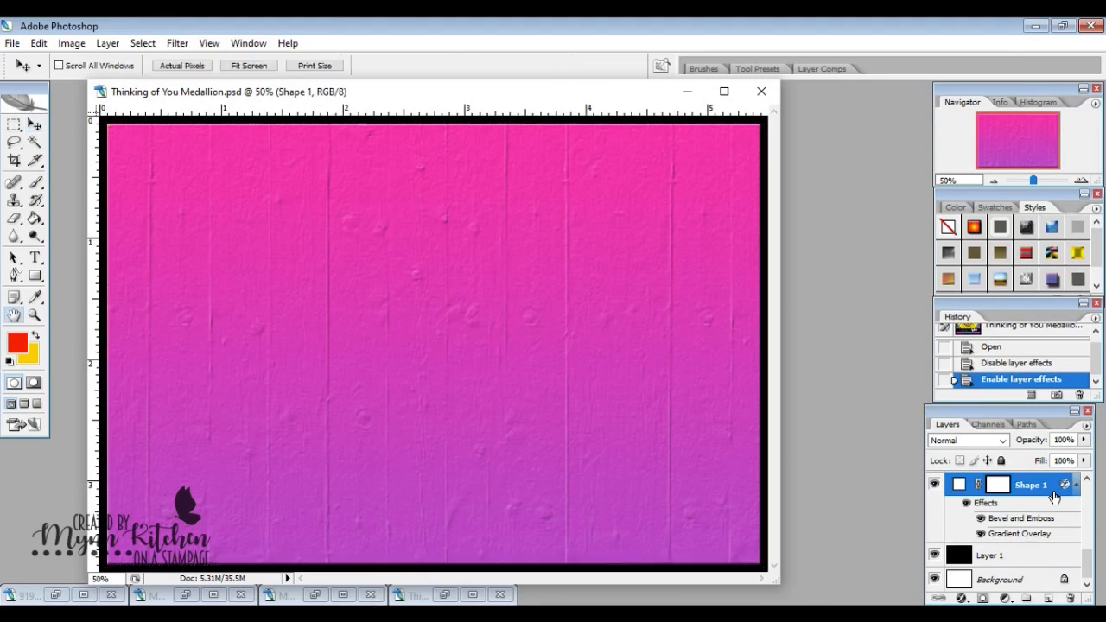
{"action": "left_click", "coordinate": [722, 377]}
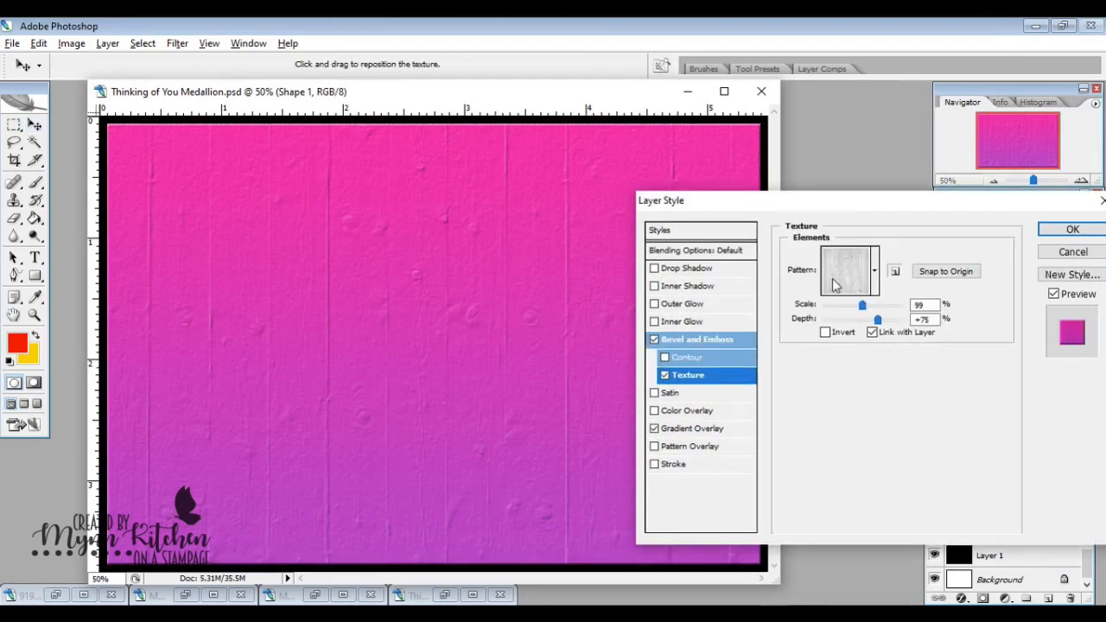
{"action": "left_click", "coordinate": [741, 431]}
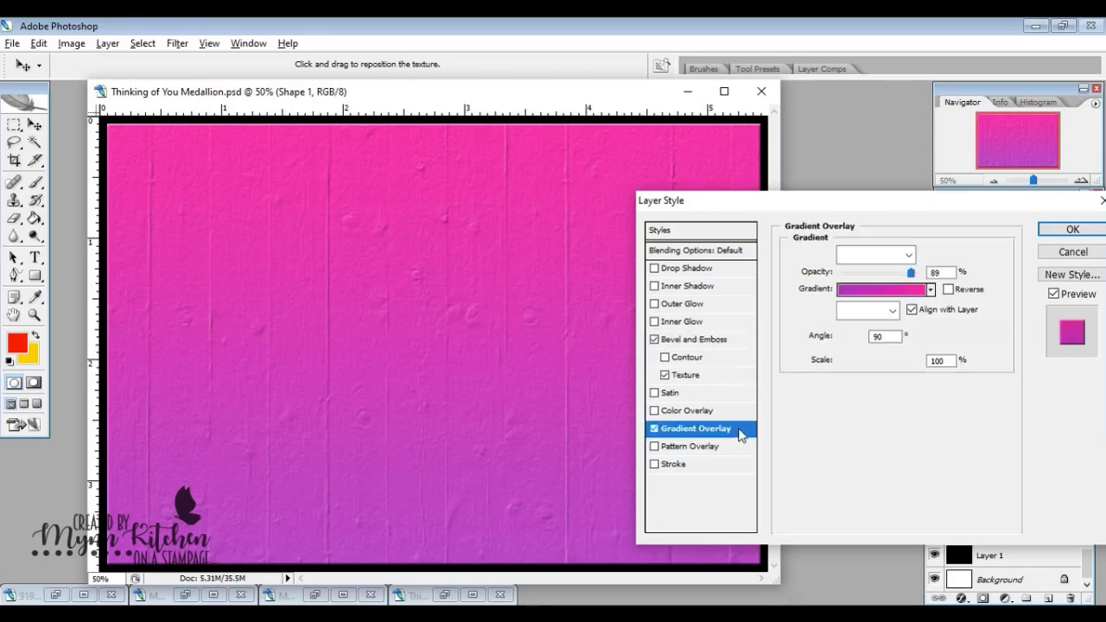
Step: Try the Radial, Angle, Reflected and Diamond gradient styles on Shape 1, return to Linear and accept the layer style
{"action": "left_click", "coordinate": [892, 311]}
{"action": "left_click", "coordinate": [883, 340]}
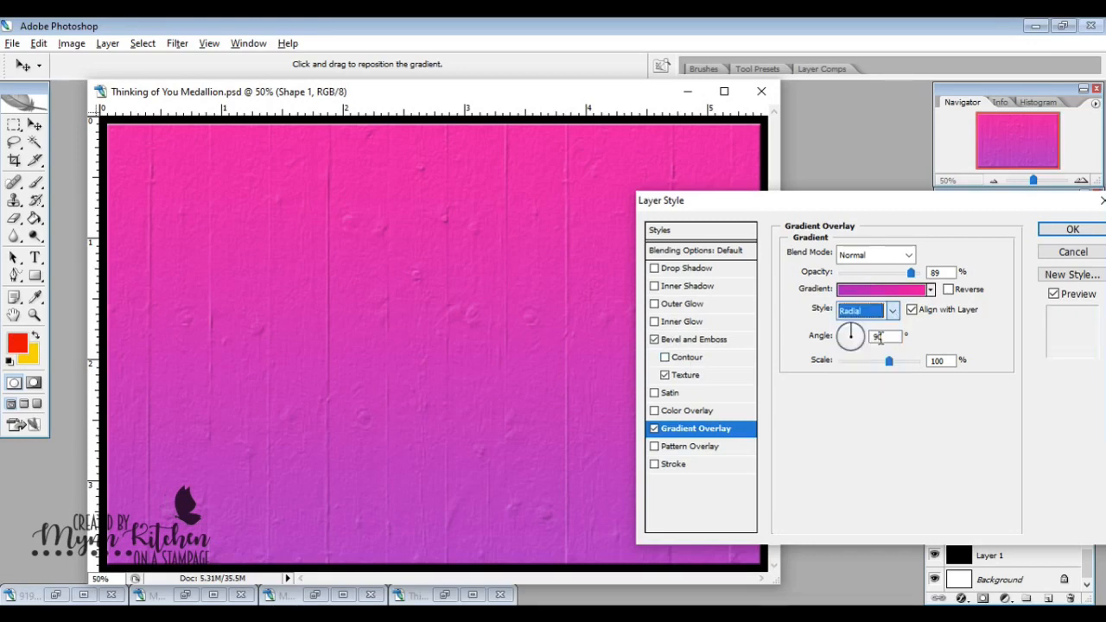
{"action": "left_click", "coordinate": [890, 311]}
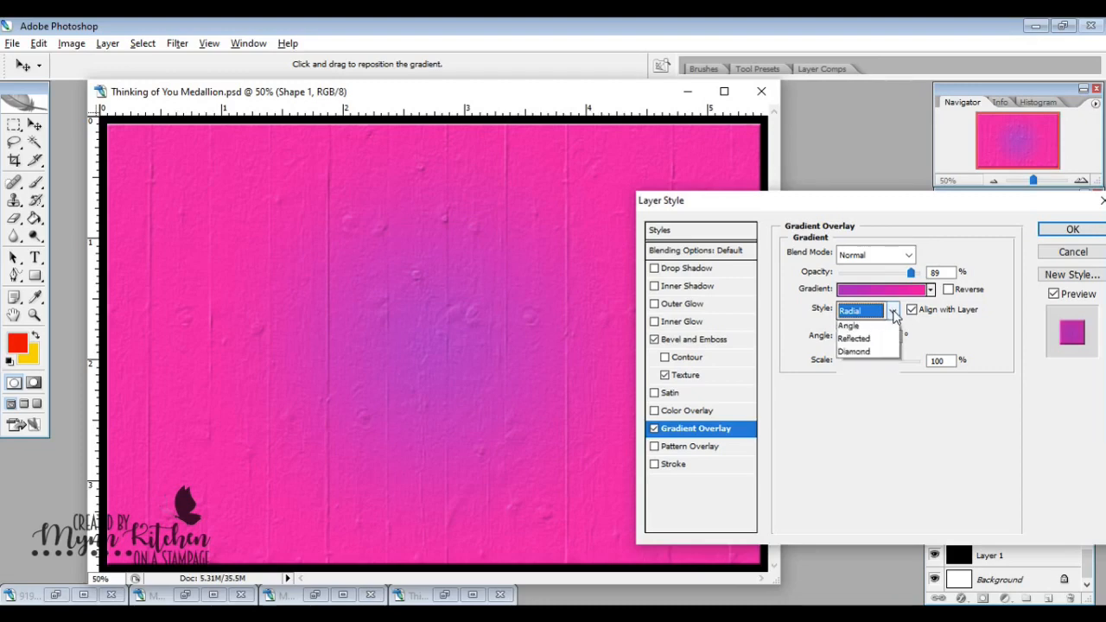
{"action": "left_click", "coordinate": [880, 352]}
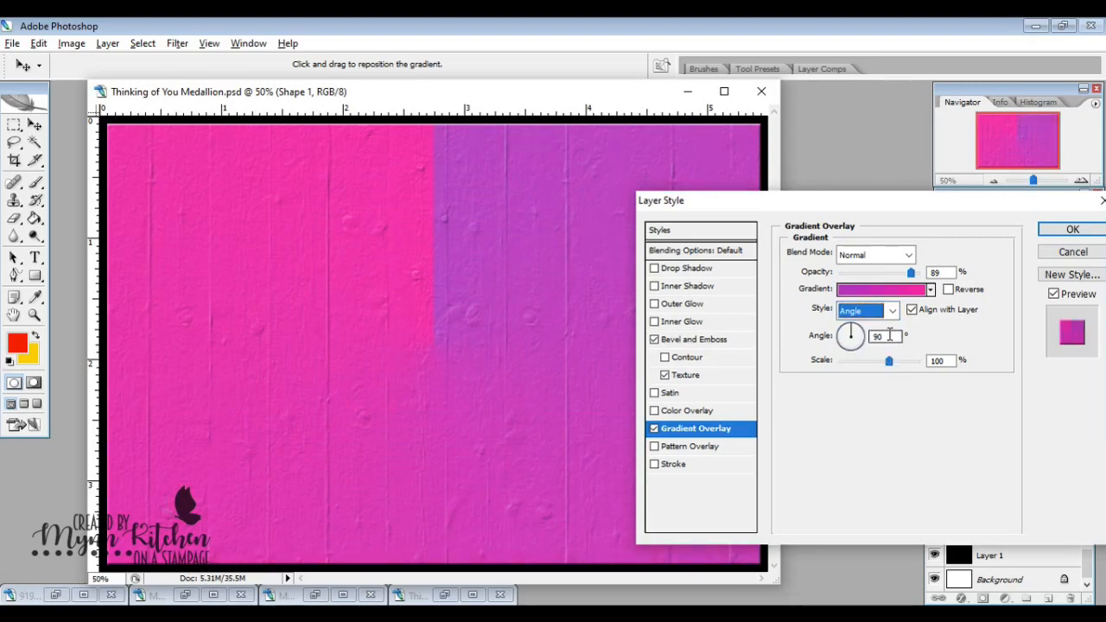
{"action": "left_click", "coordinate": [890, 312]}
{"action": "left_click", "coordinate": [862, 375]}
{"action": "left_click", "coordinate": [890, 311]}
{"action": "left_click", "coordinate": [865, 386]}
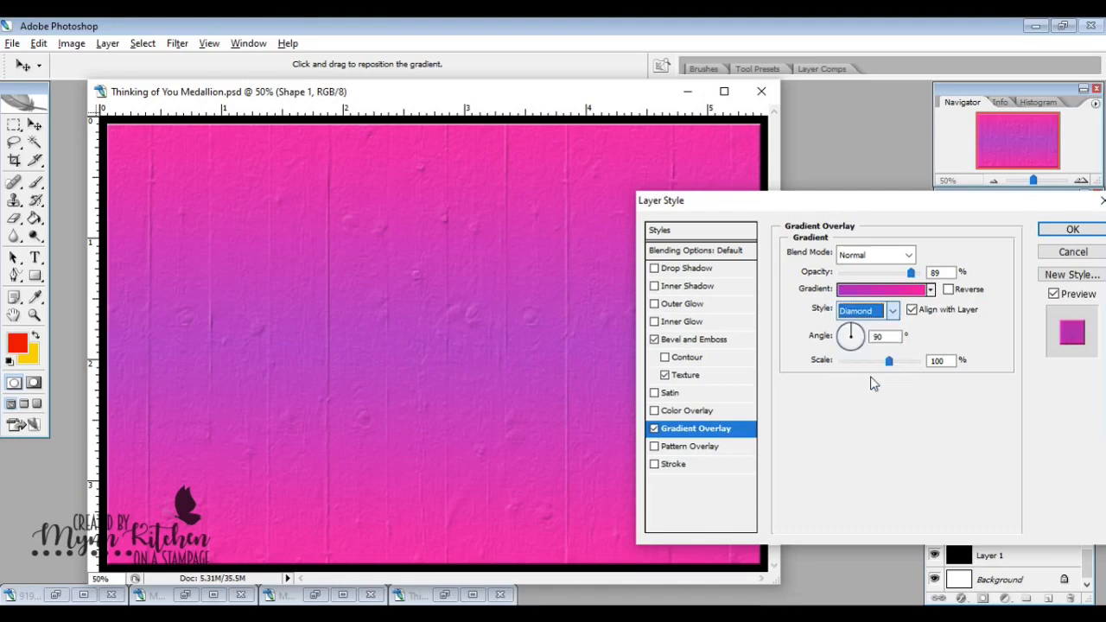
{"action": "left_click", "coordinate": [890, 311]}
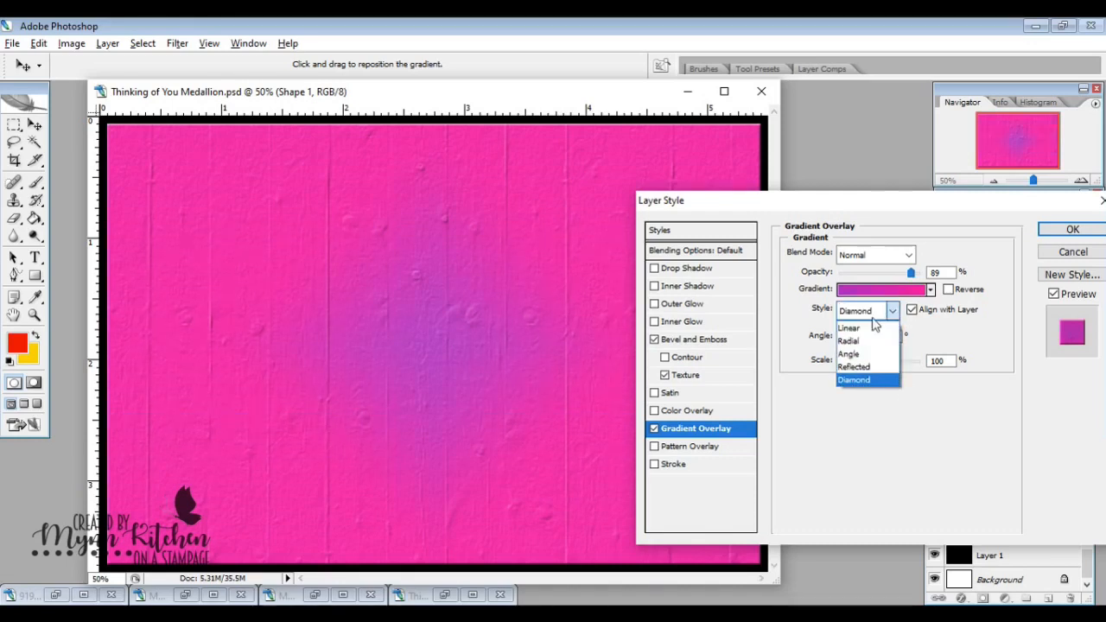
{"action": "left_click", "coordinate": [869, 328]}
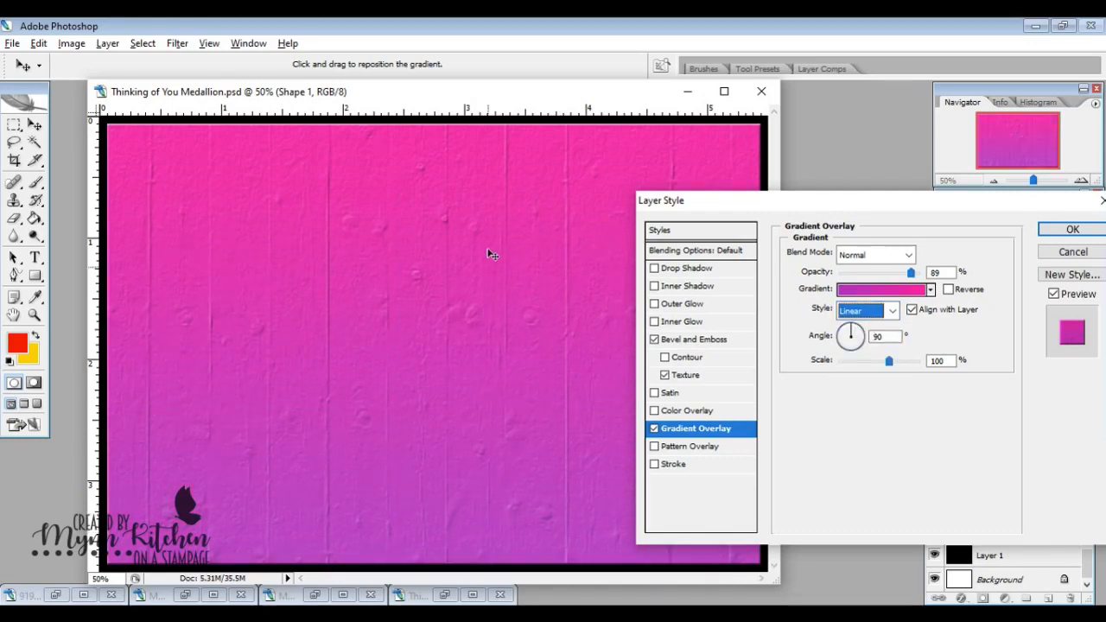
{"action": "left_click", "coordinate": [1049, 234]}
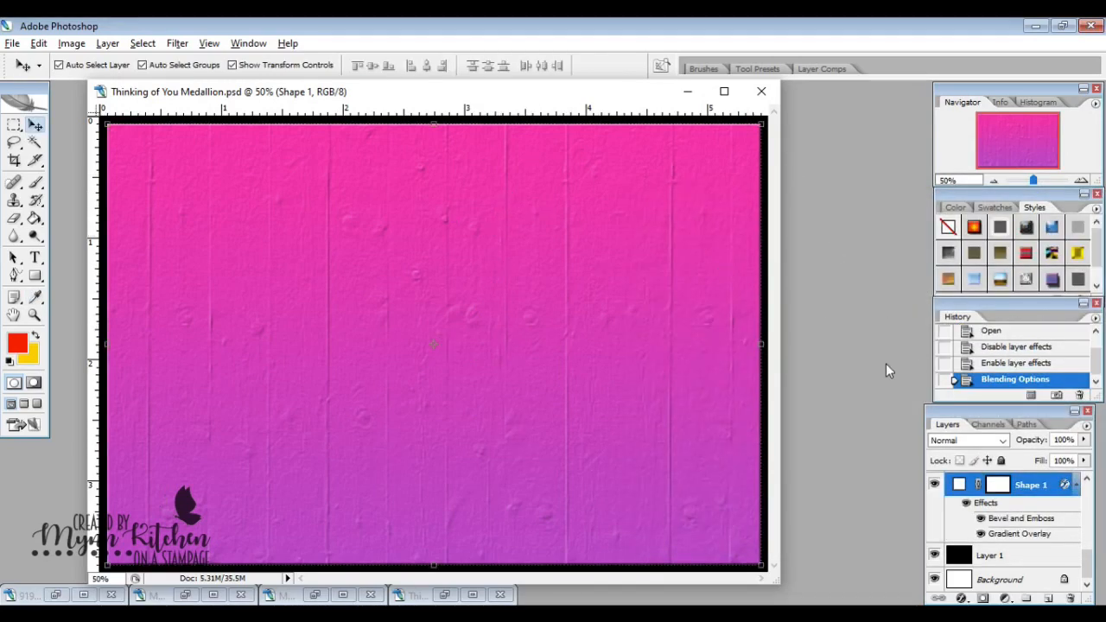
Step: Select Layer 2 and make its medallion line art visible over the pink and purple background
{"action": "left_click_drag", "start_coordinate": [1089, 562], "coordinate": [1088, 494]}
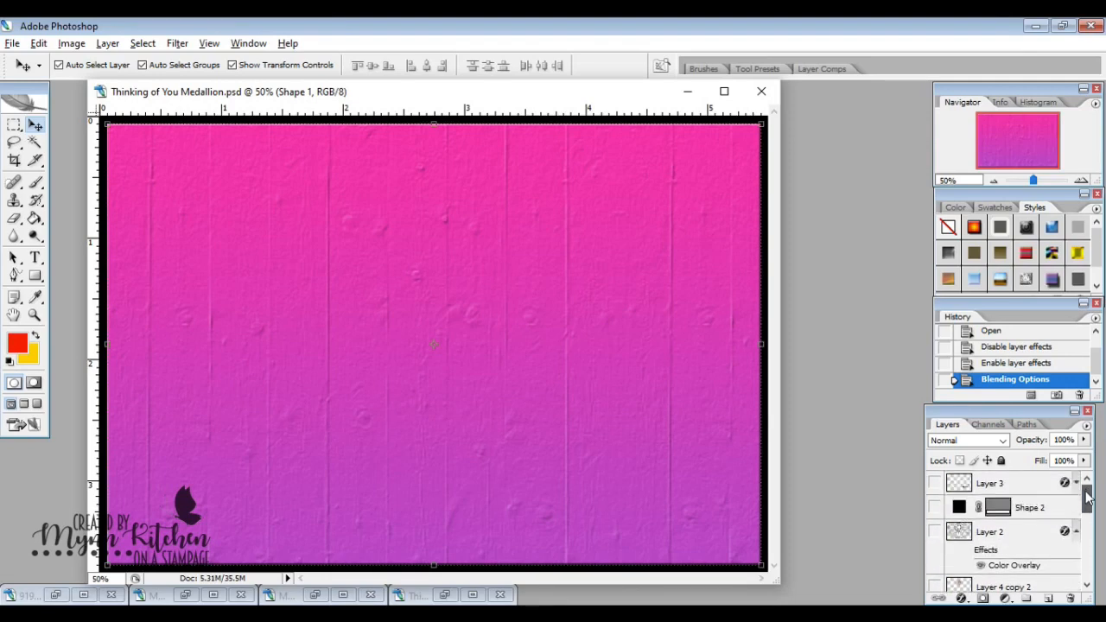
{"action": "left_click", "coordinate": [1013, 535]}
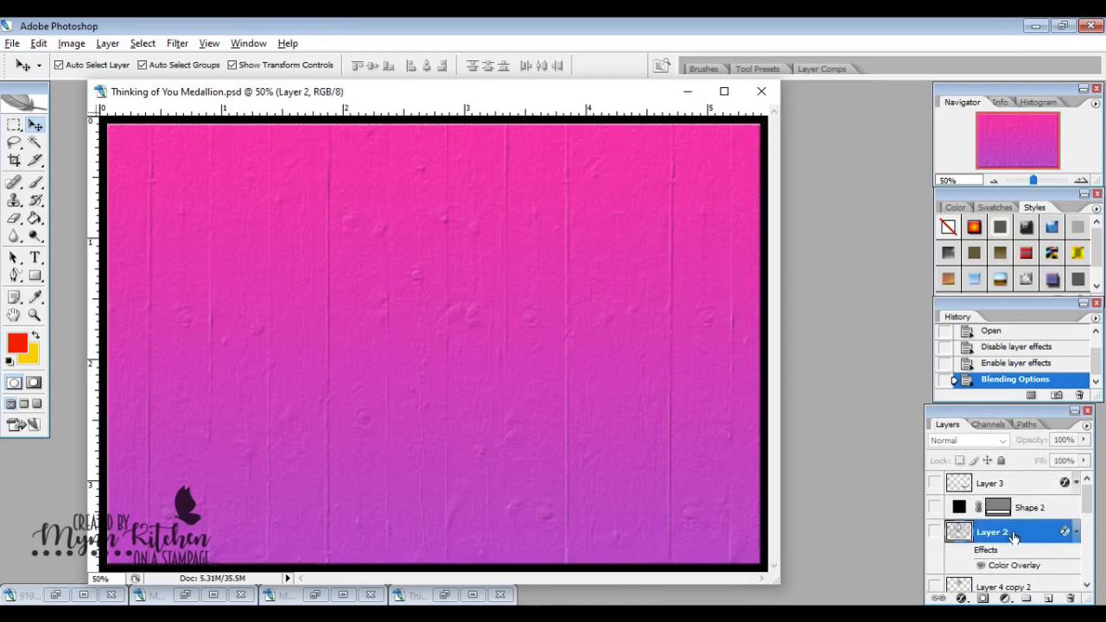
{"action": "left_click", "coordinate": [935, 532]}
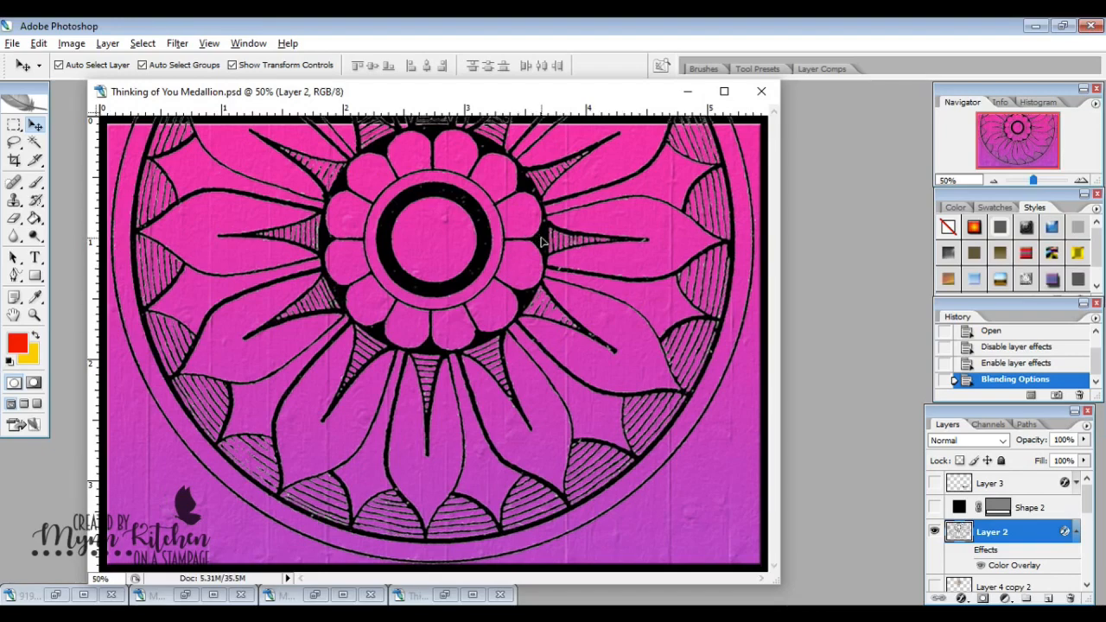
Step: Try moving the medallion down to the vertical centre of the card, and undo the move
{"action": "left_click_drag", "start_coordinate": [543, 242], "coordinate": [548, 356]}
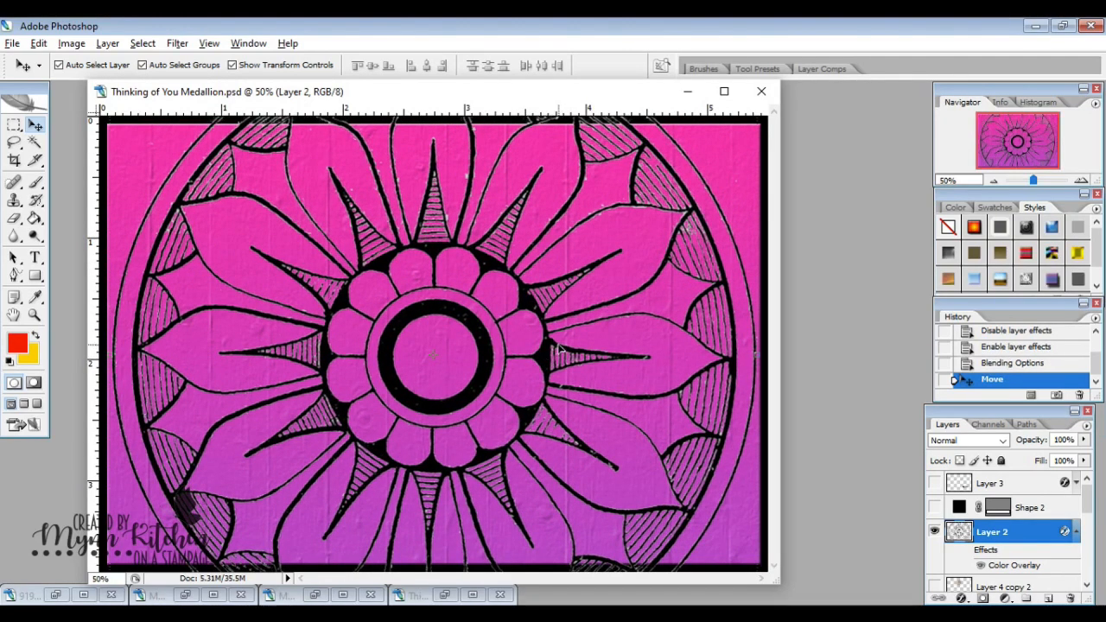
{"action": "key", "text": "ctrl+z"}
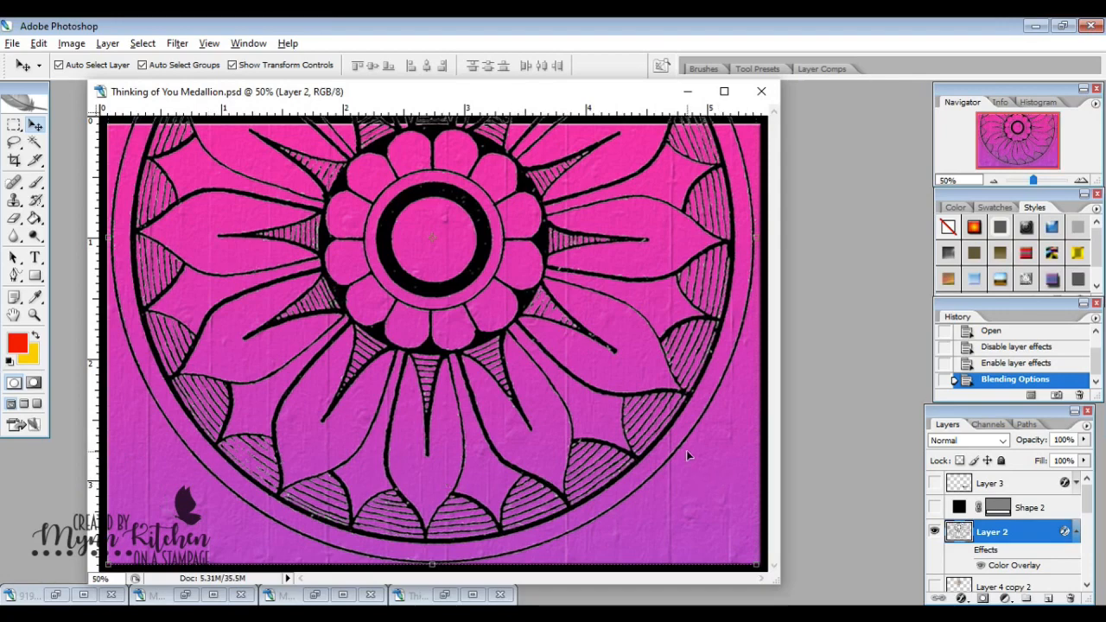
Step: Show the black Shape 2 band and the white "Thinking of you" sentiment on Layer 3
{"action": "left_click", "coordinate": [934, 507]}
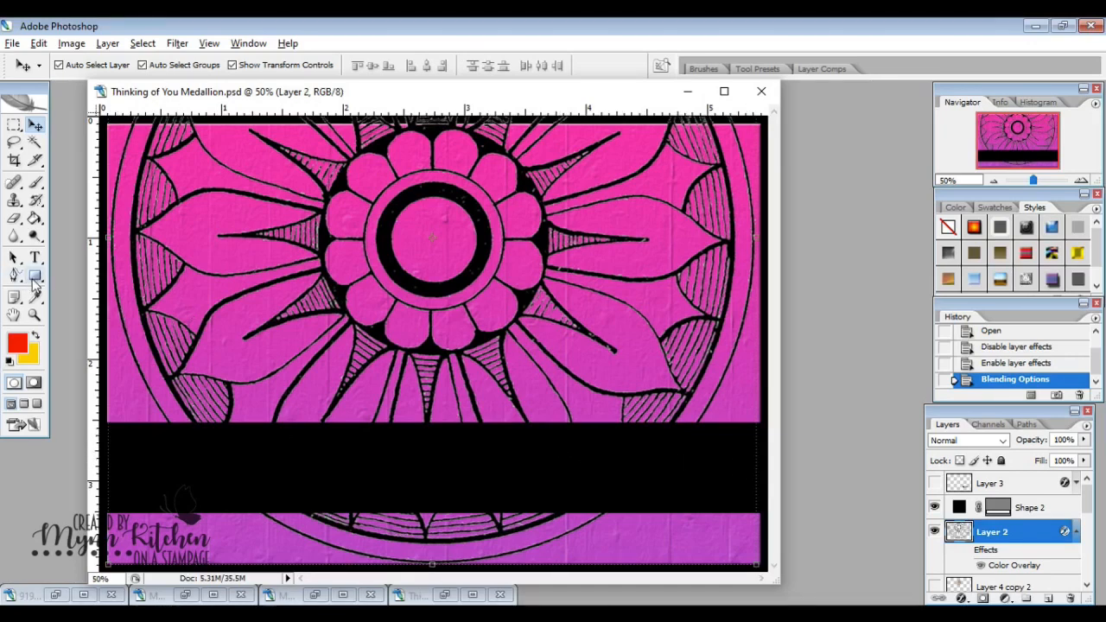
{"action": "left_click", "coordinate": [934, 484]}
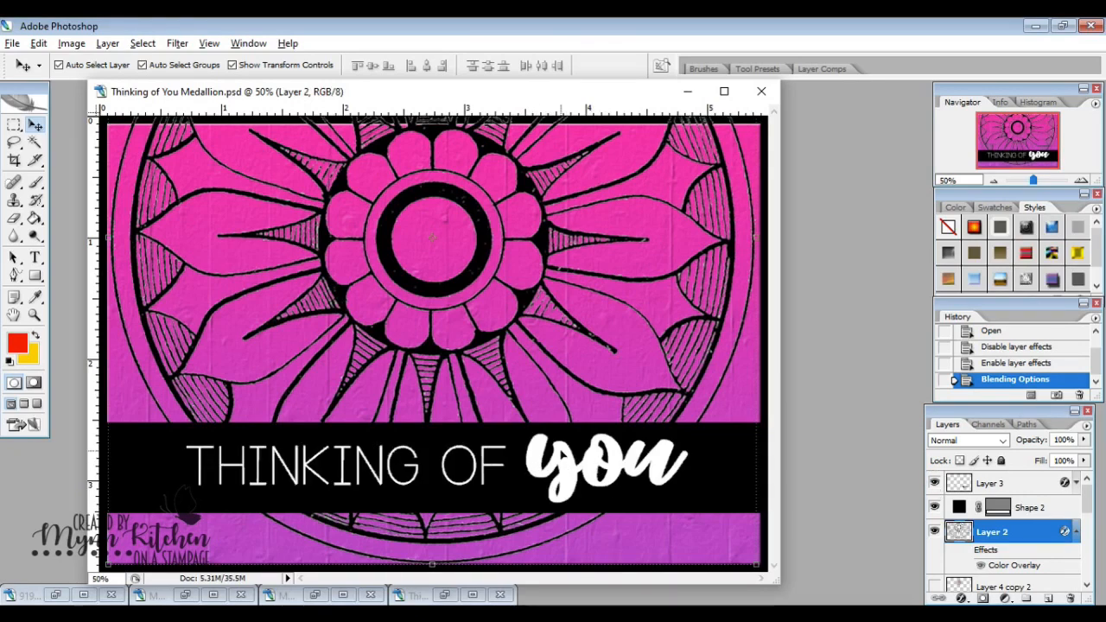
Step: Review the Color Overlay and Stroke settings in the layer style of the sentiment on Layer 3 and accept them
{"action": "left_click", "coordinate": [1075, 483]}
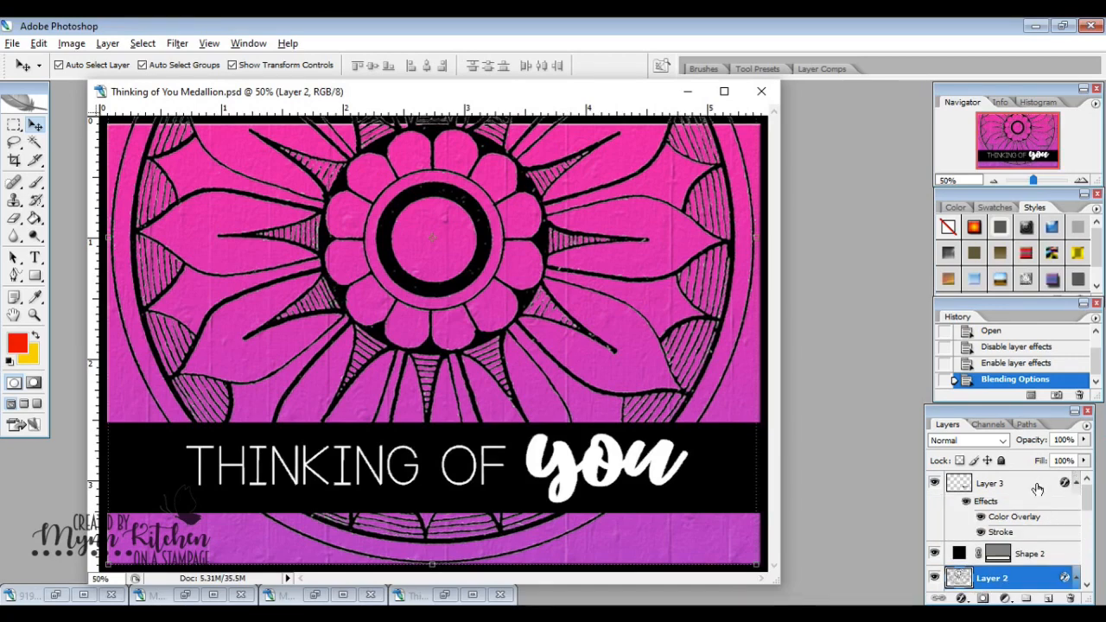
{"action": "left_click", "coordinate": [1037, 489]}
{"action": "double_click", "coordinate": [1037, 489]}
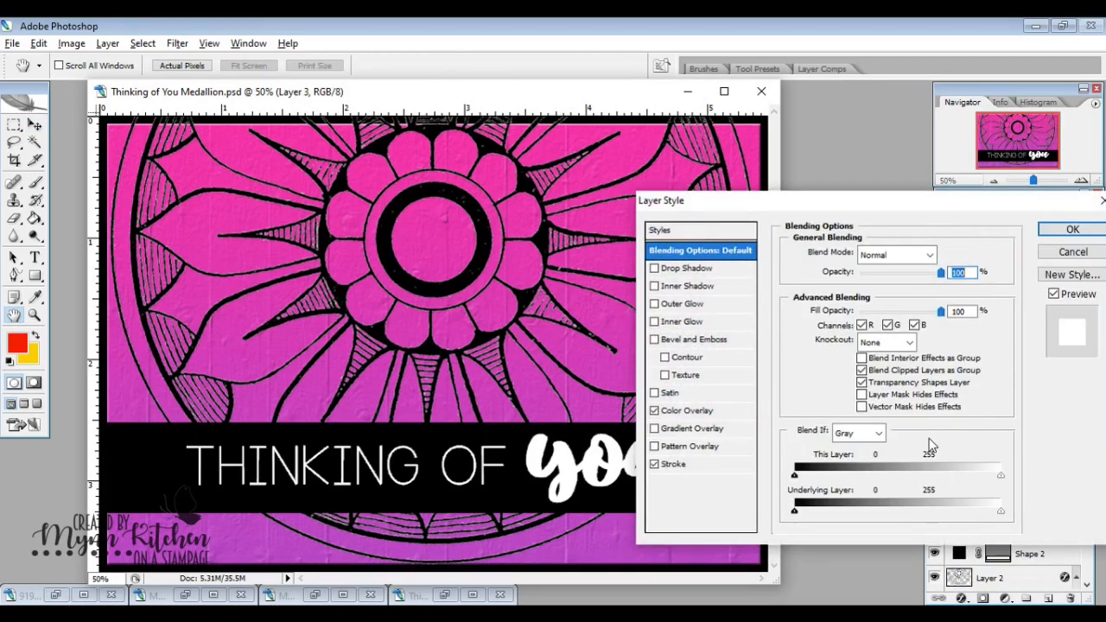
{"action": "left_click", "coordinate": [733, 412]}
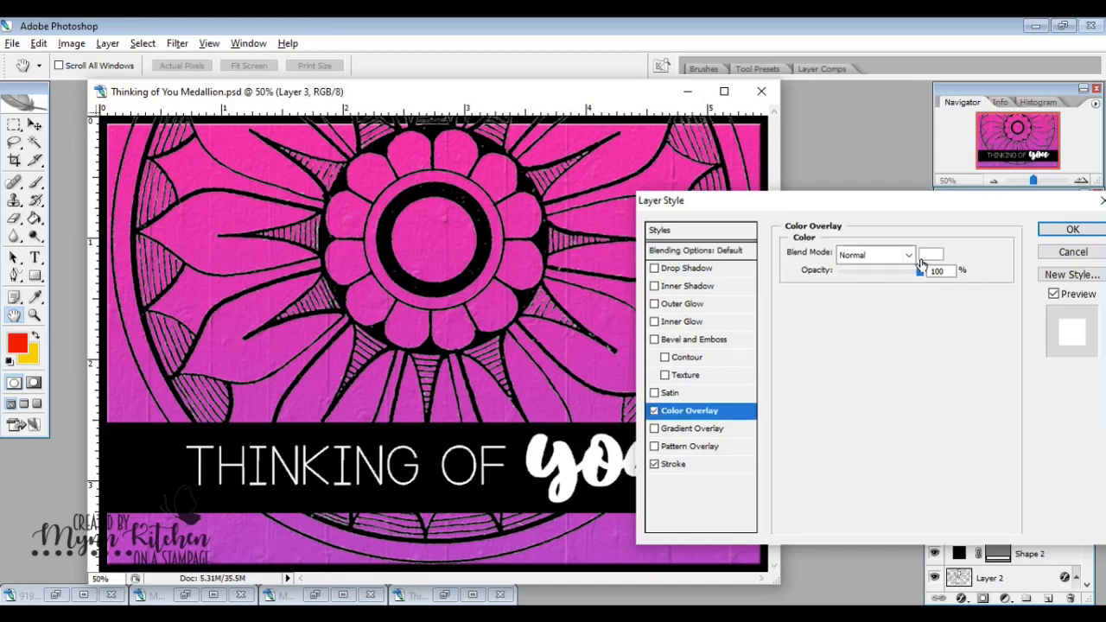
{"action": "left_click", "coordinate": [701, 467]}
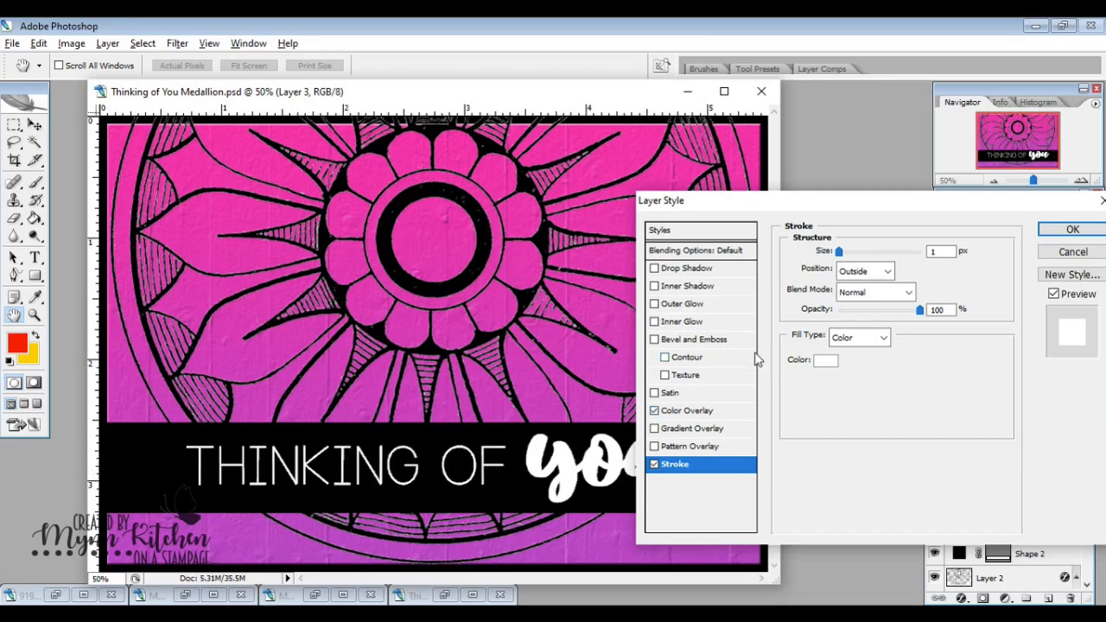
{"action": "left_click", "coordinate": [1083, 239]}
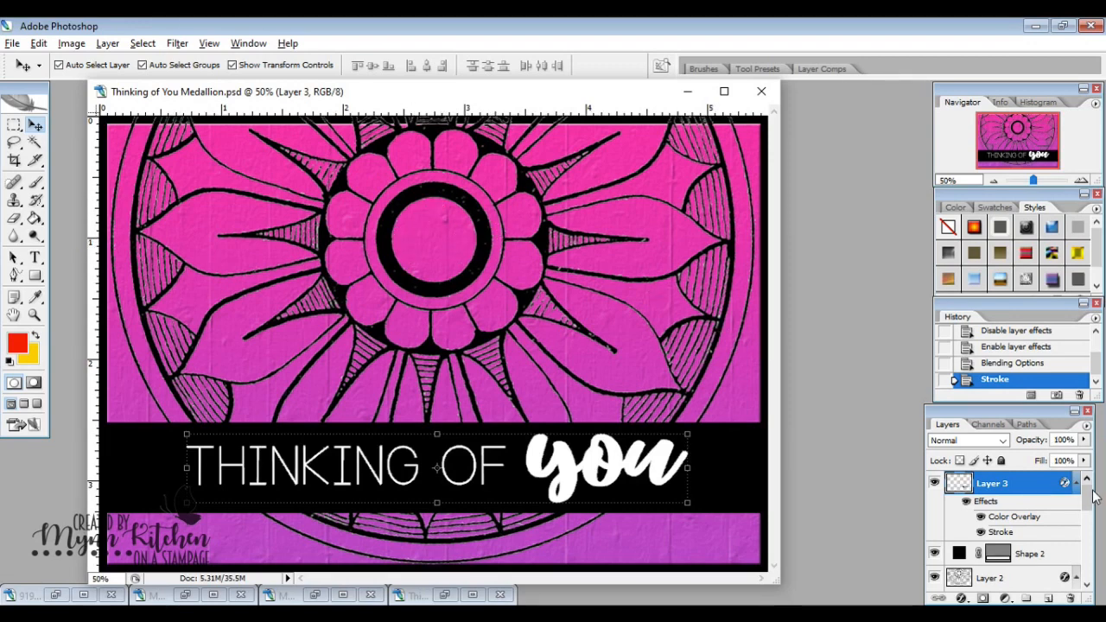
Step: Show Layer 4 copy 2, Layer 4 copy and Layer 4 to add the brown shading in the medallion's centre
{"action": "left_click_drag", "start_coordinate": [1091, 492], "coordinate": [1095, 515]}
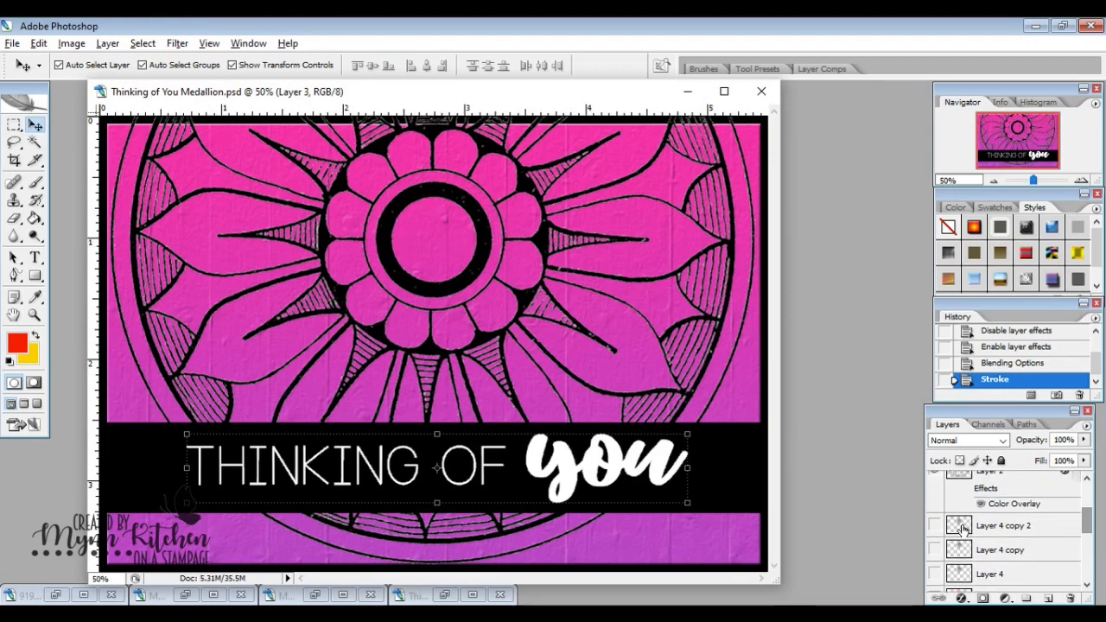
{"action": "left_click", "coordinate": [934, 525]}
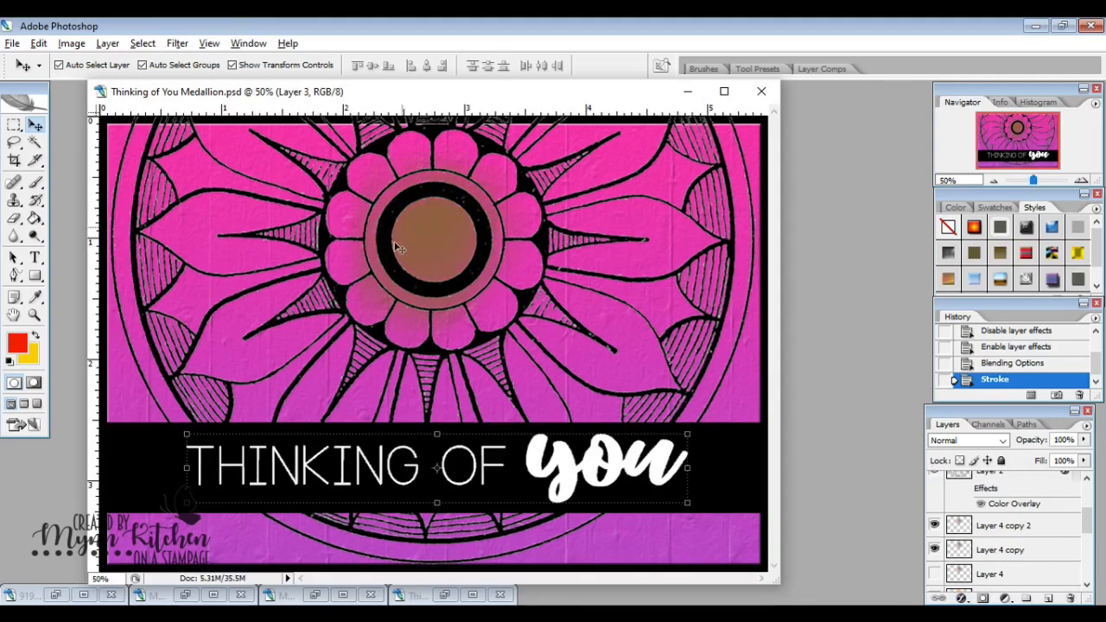
{"action": "left_click", "coordinate": [935, 574]}
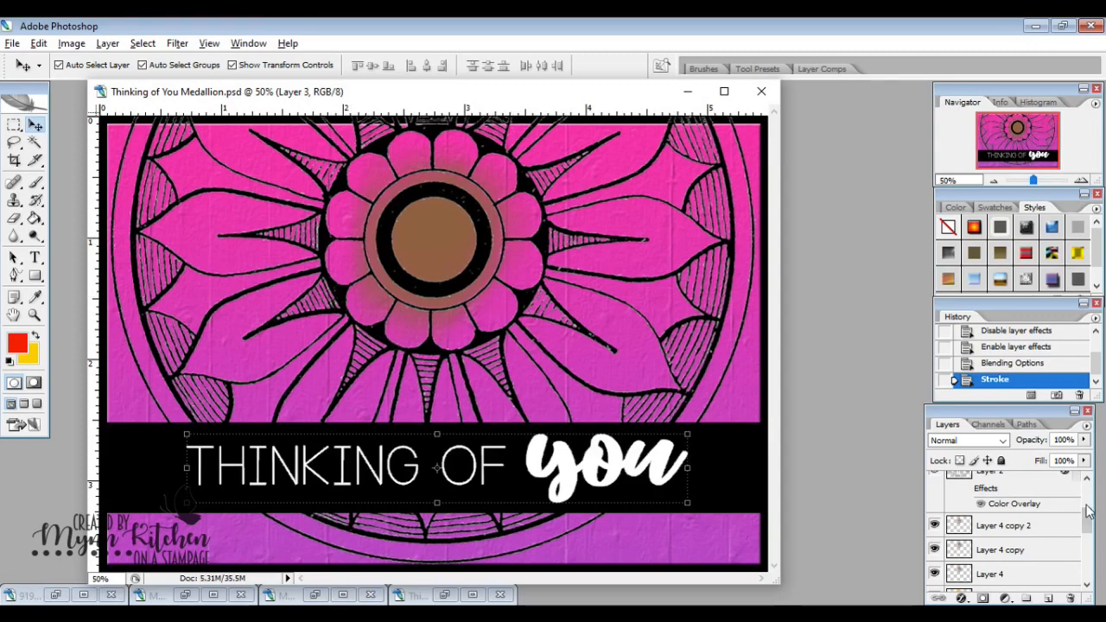
Step: Show Layers 8, 5, 6 and 7 to colour the inner petals orange, large petals yellow, lined border green and outer ring blue
{"action": "left_click_drag", "start_coordinate": [1088, 522], "coordinate": [1089, 539]}
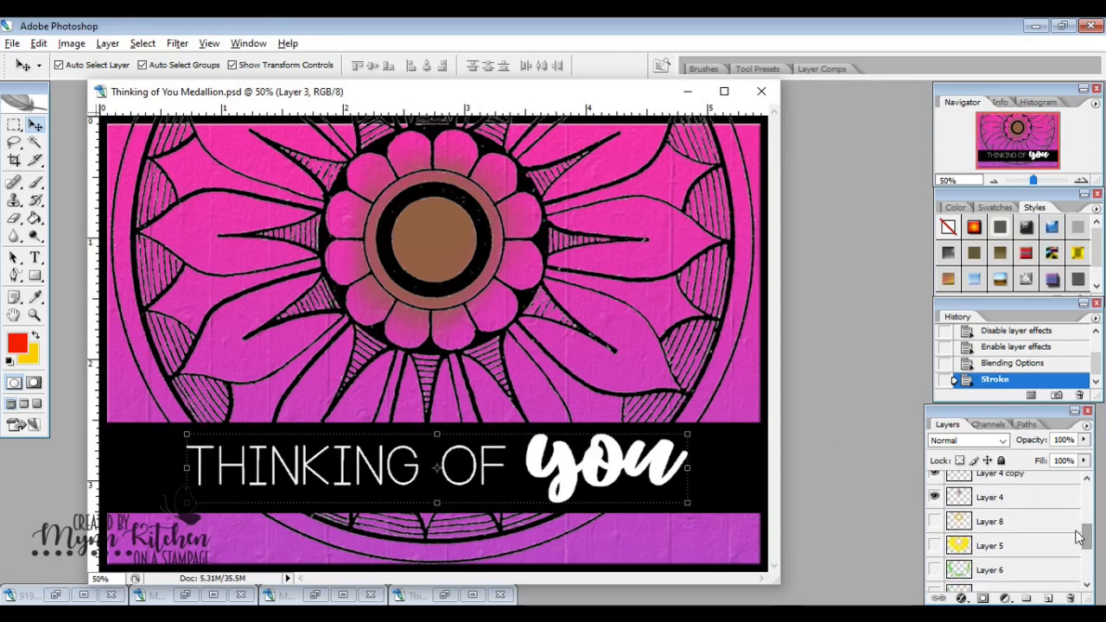
{"action": "left_click", "coordinate": [934, 521]}
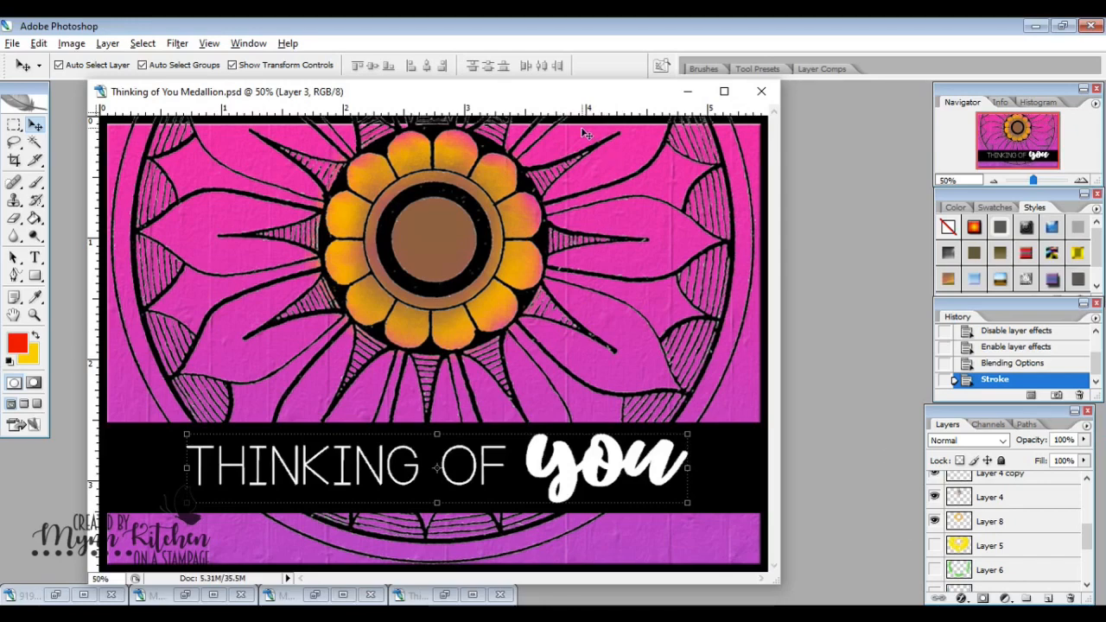
{"action": "left_click", "coordinate": [936, 547]}
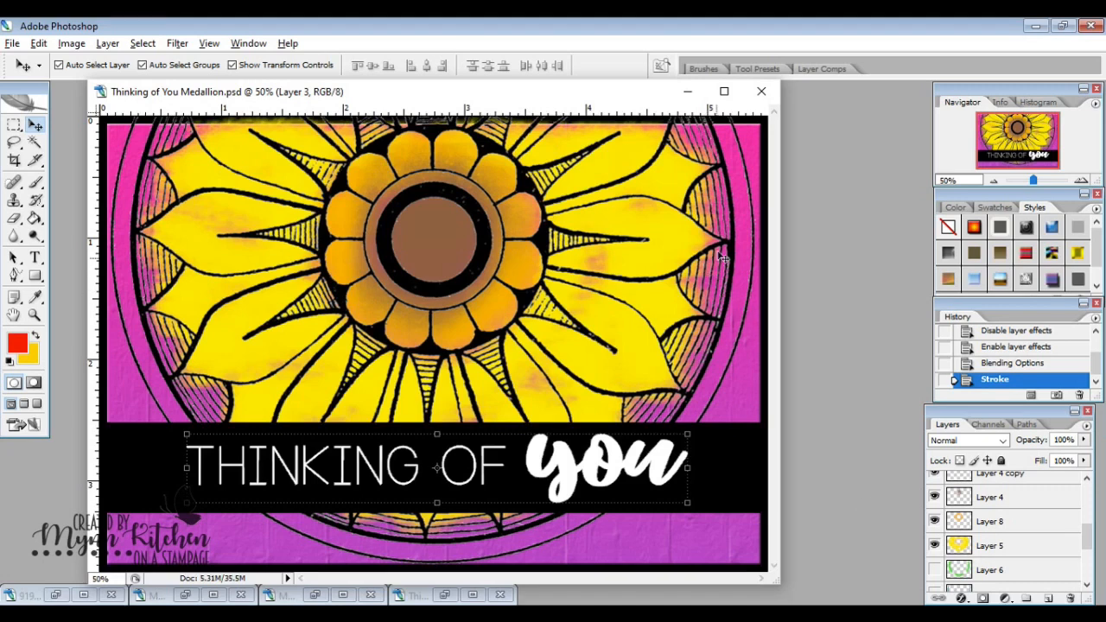
{"action": "left_click", "coordinate": [934, 572]}
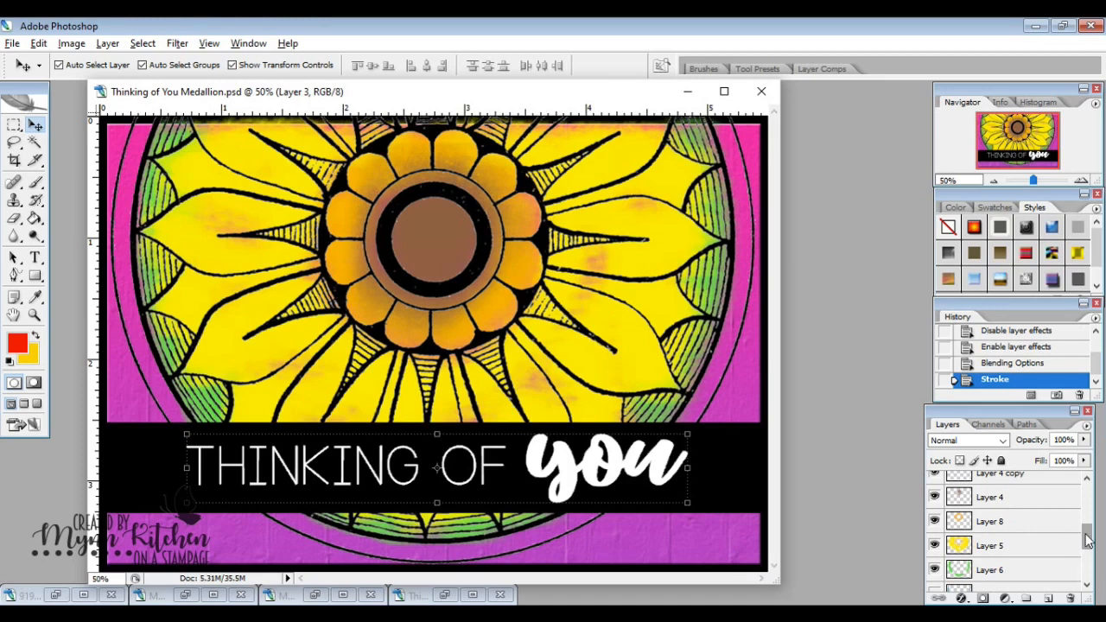
{"action": "scroll", "coordinate": [1087, 540], "scroll_direction": "down", "scroll_amount": 3}
{"action": "left_click", "coordinate": [935, 528]}
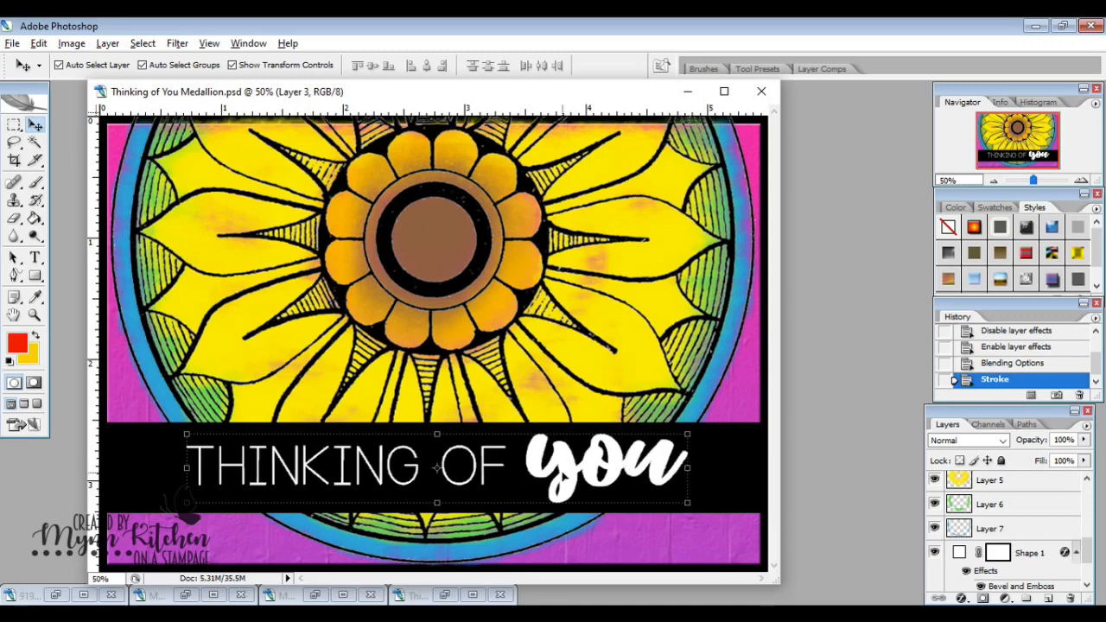
Step: Bring up the minimised "Pay it Forward" video hop banner image
{"action": "left_click", "coordinate": [55, 594]}
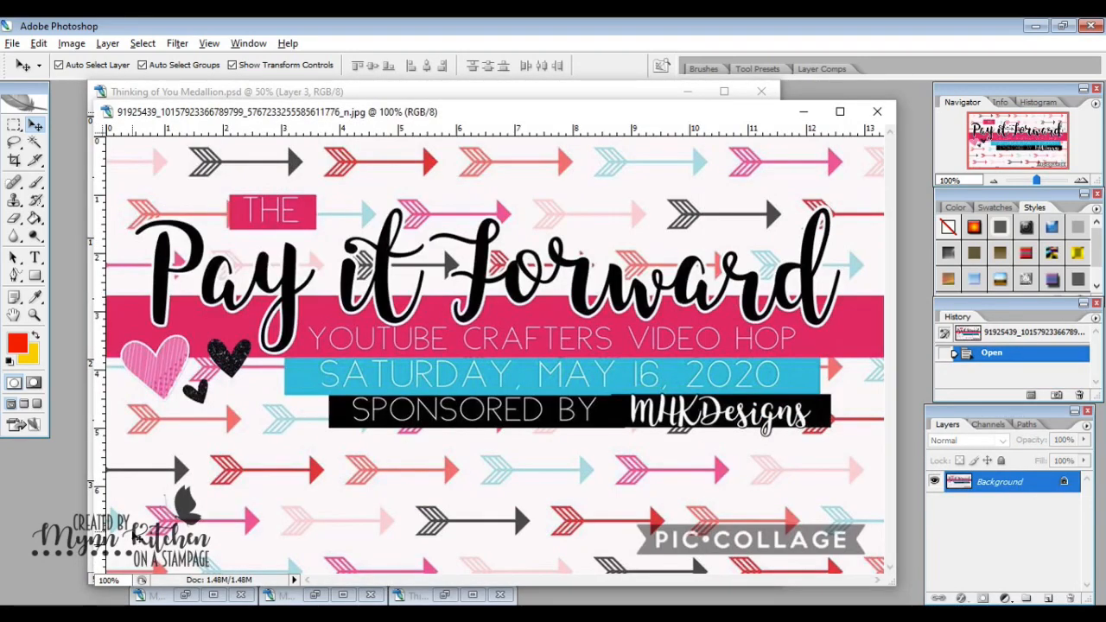